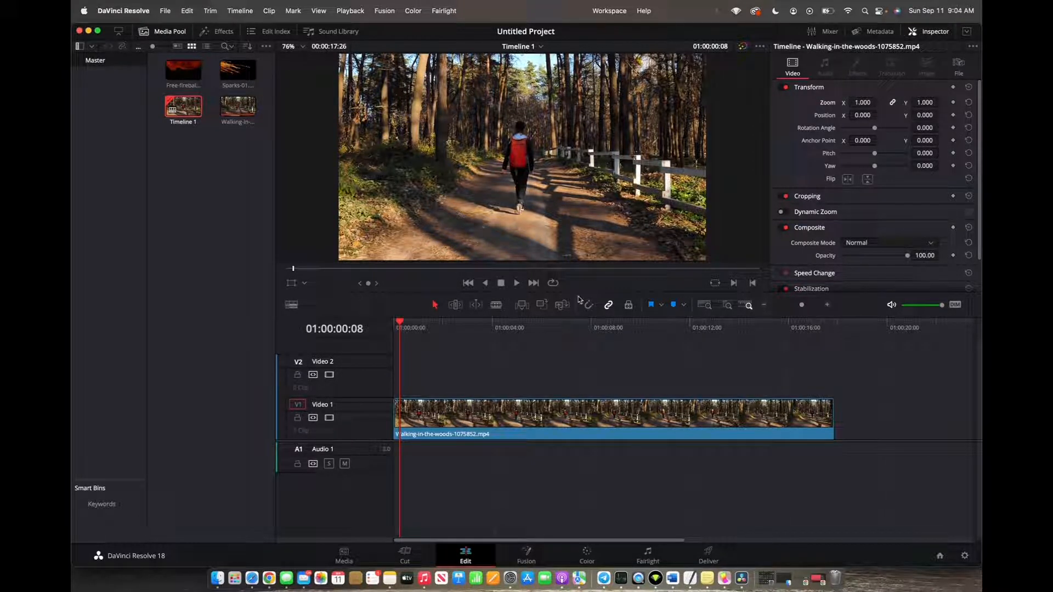
Browse the Titles library, comparing the basic Text and Text+ titles, settling on Text
click(337, 202)
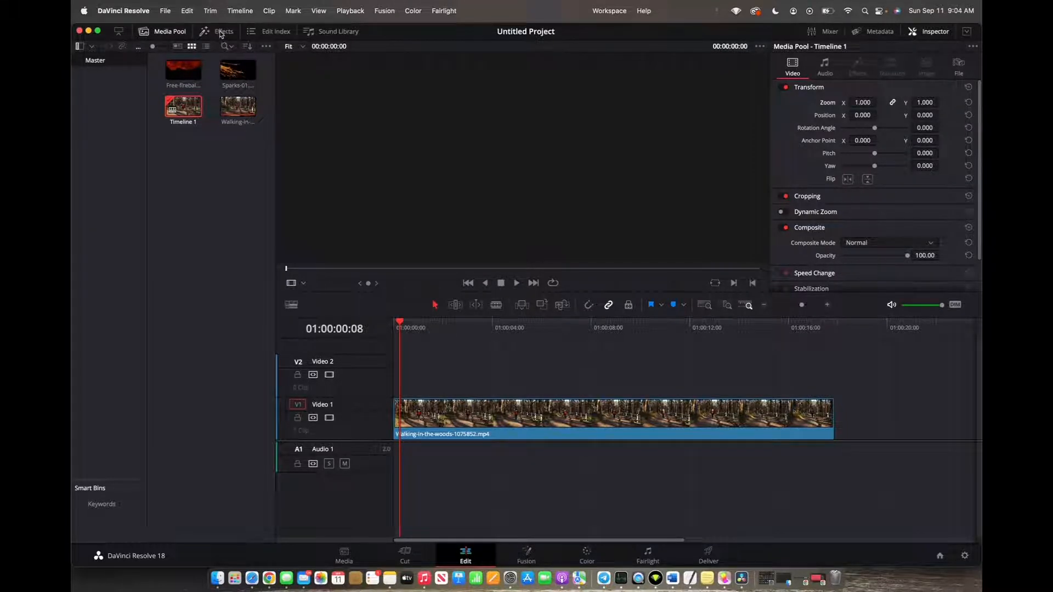
click(222, 35)
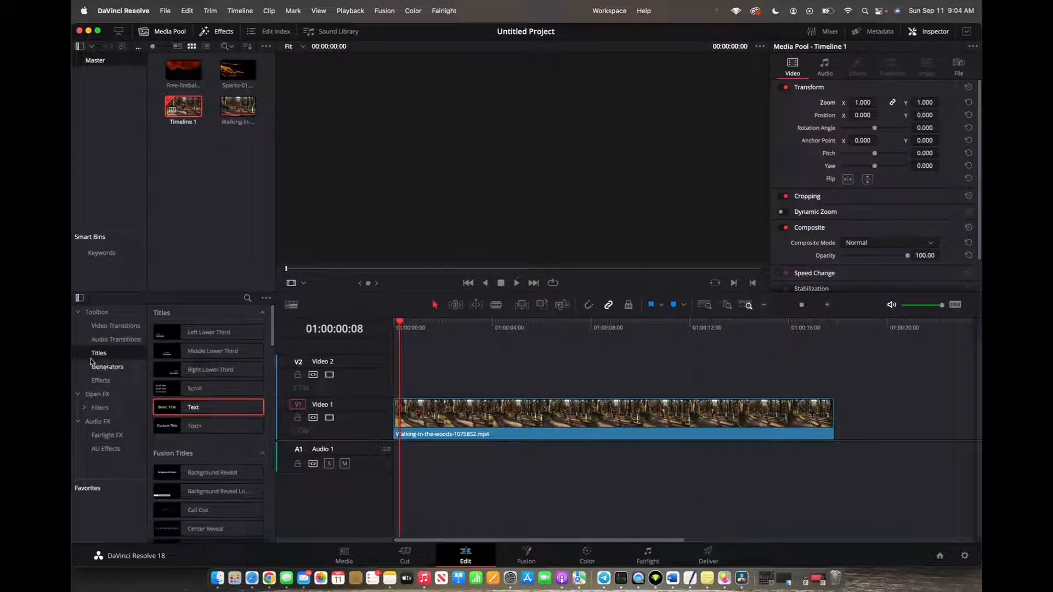
click(198, 409)
click(197, 426)
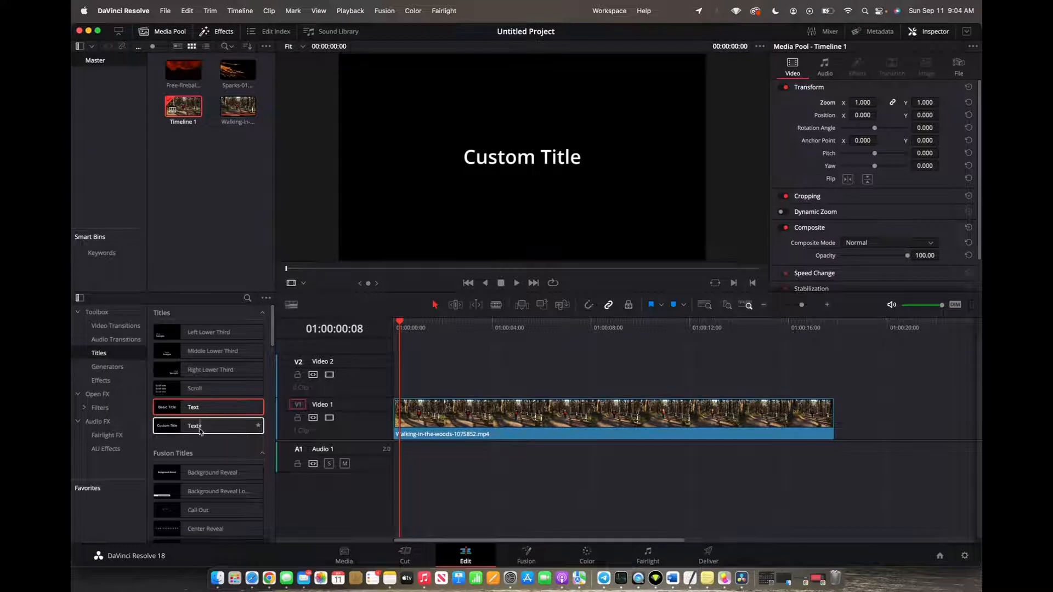
click(202, 407)
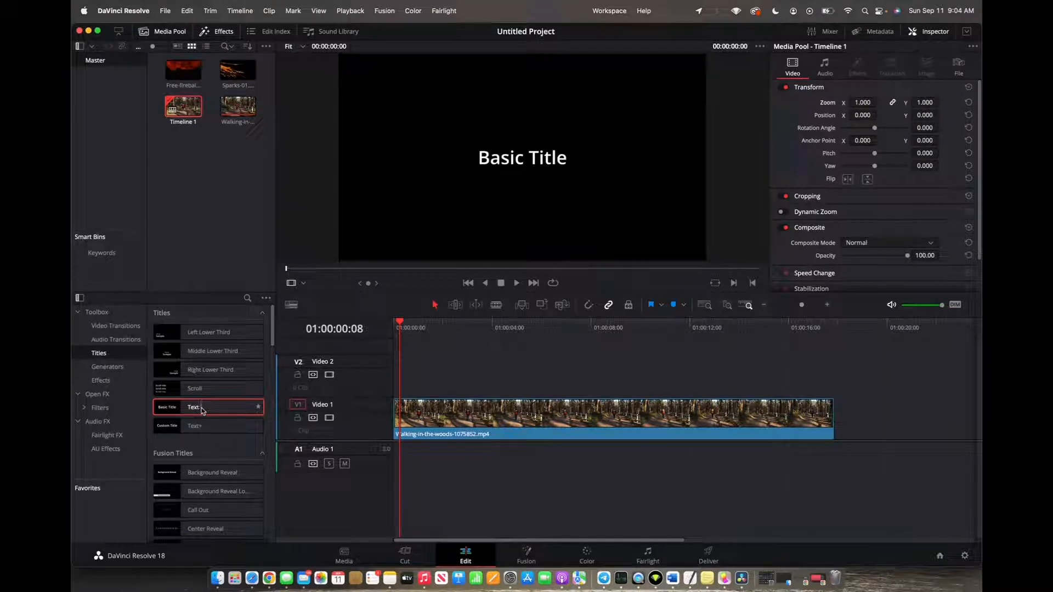
Place the Text title on track V2 above the forest clip and stretch it to about eight seconds
mouse_move(202, 407)
mouse_down()
mouse_move(434, 376)
mouse_move(423, 375)
mouse_up()
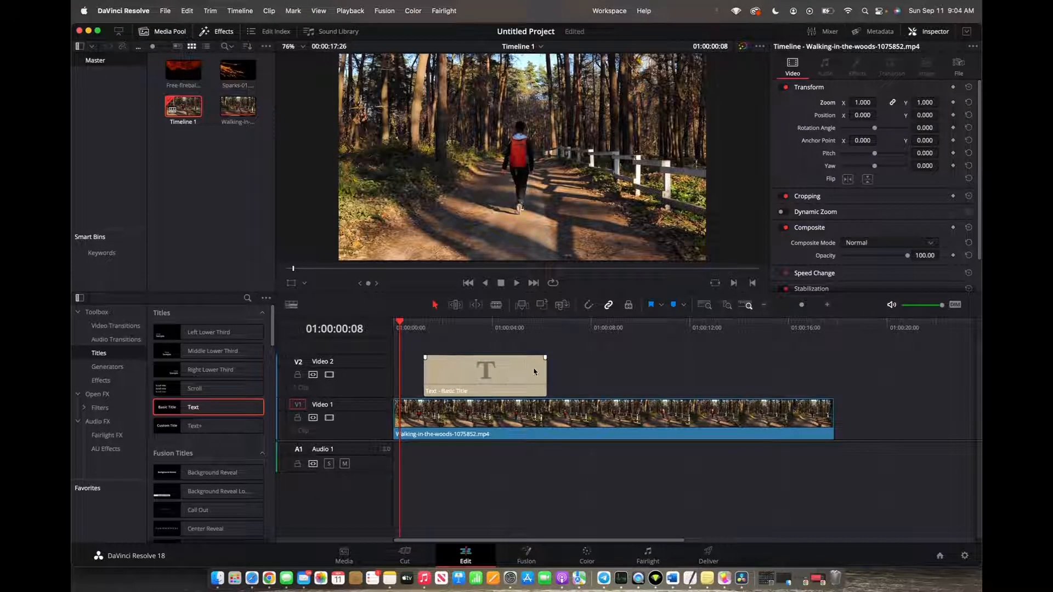
mouse_move(542, 374)
mouse_down()
mouse_move(625, 374)
mouse_move(494, 387)
mouse_up()
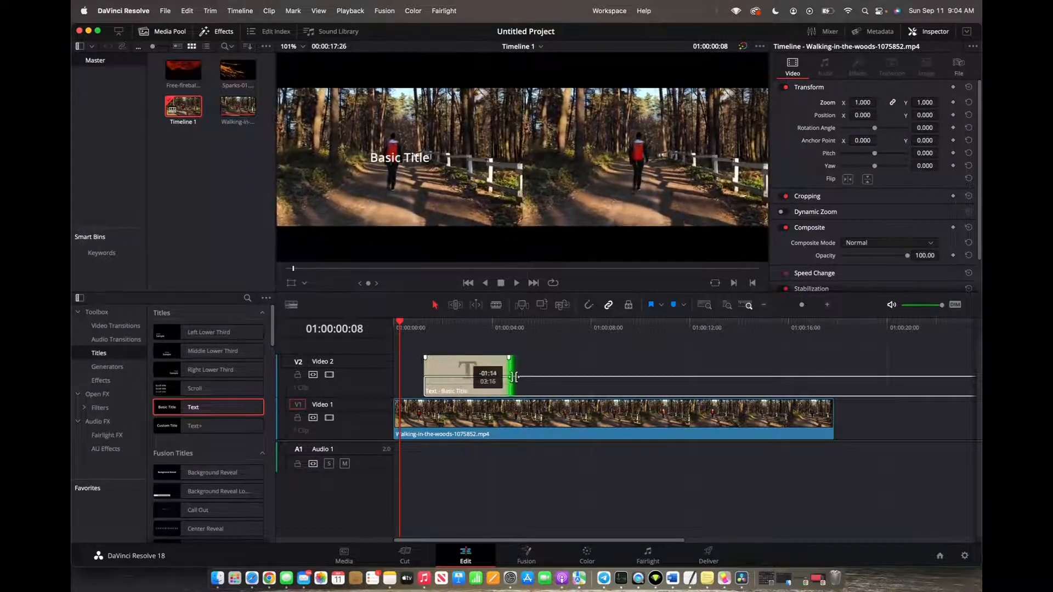
mouse_move(493, 387)
mouse_down()
mouse_move(640, 364)
mouse_move(785, 366)
mouse_up()
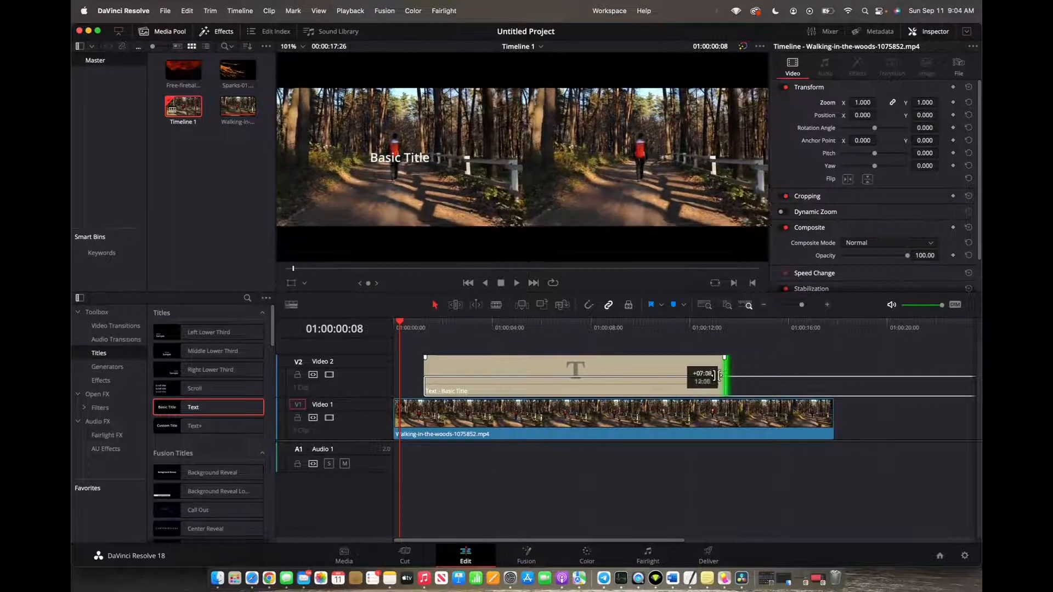
mouse_move(786, 365)
mouse_down()
mouse_move(730, 359)
mouse_move(613, 391)
mouse_up()
Clear the 'Basic Title' wording in the Inspector Rich Text field, ready for 'long walks'
click(519, 371)
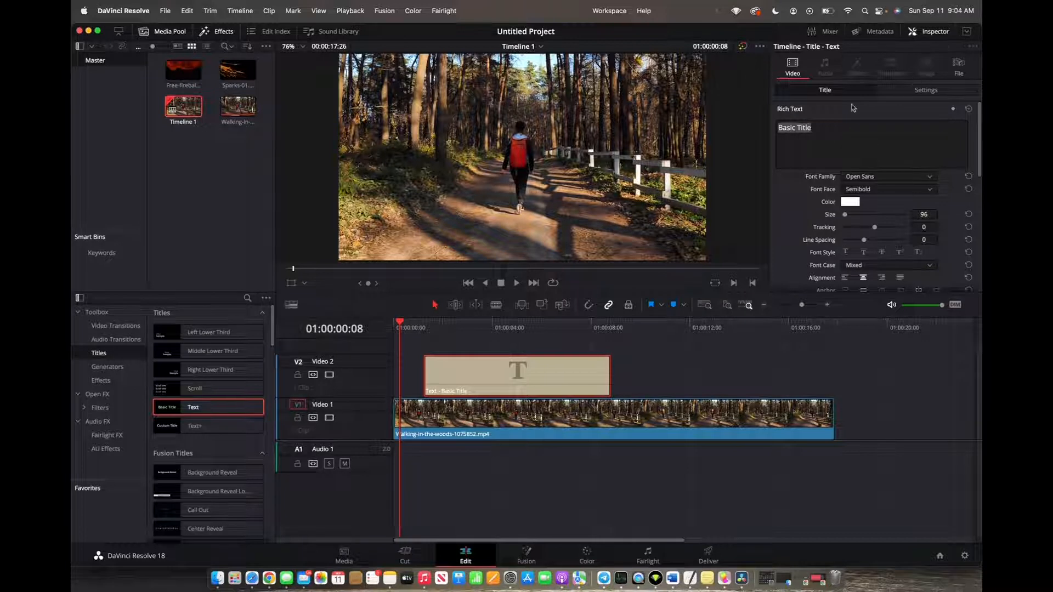
double_click(791, 129)
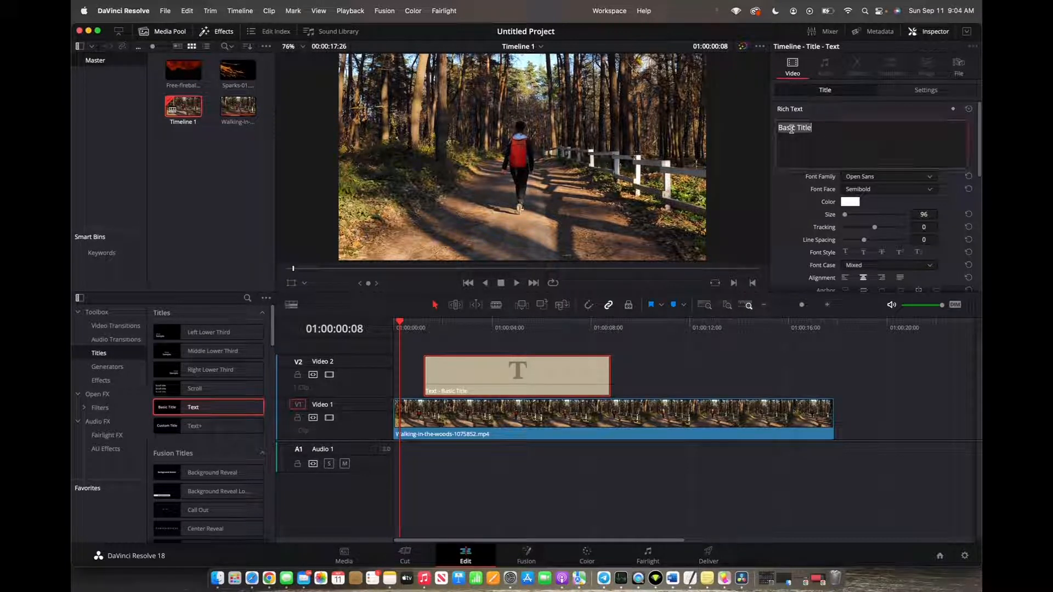
key(super+a)
key(BackSpace)
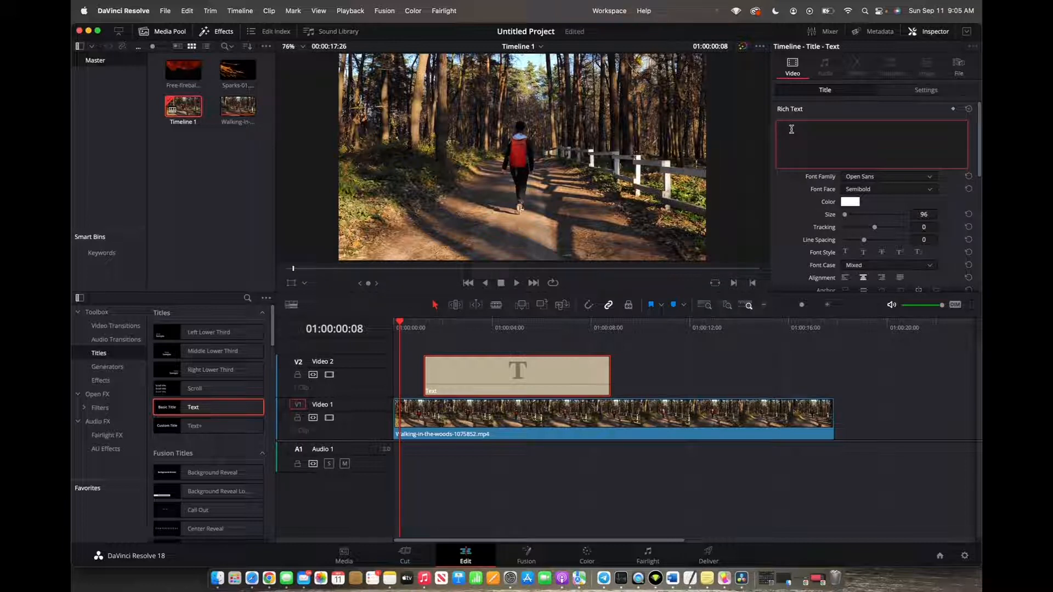
text(lomng)
text( walks)
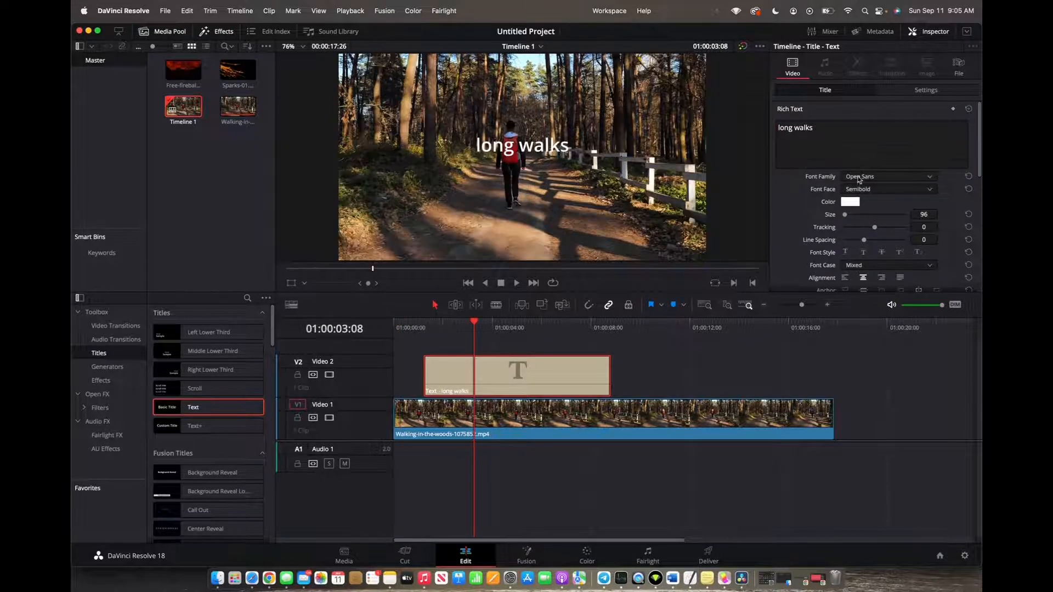
Keep Open Sans font and white colour, then enlarge the title to size 267 with tracking -43
click(859, 177)
click(861, 179)
click(859, 190)
click(850, 203)
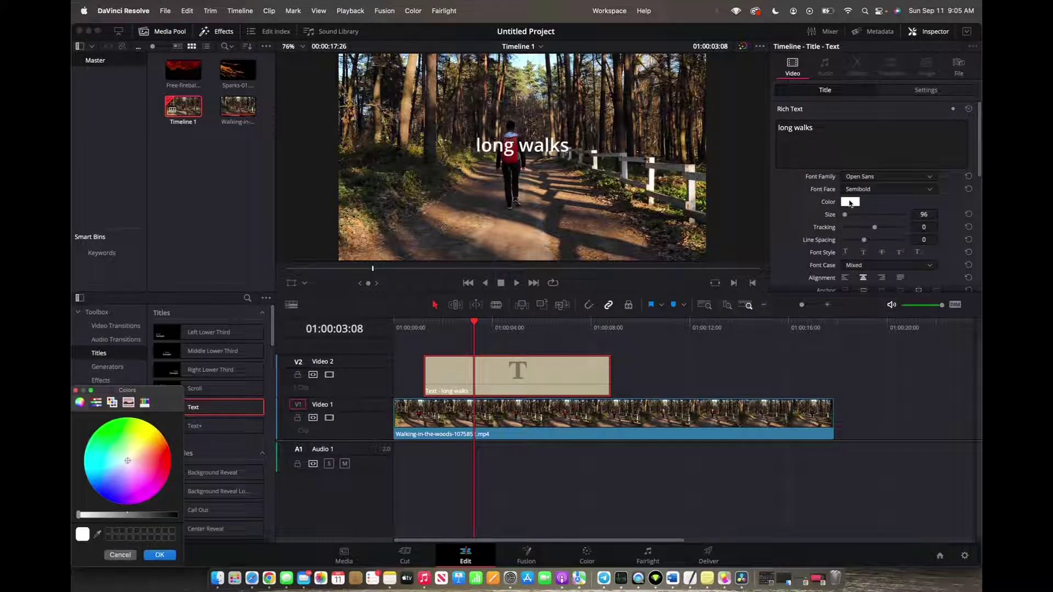
click(828, 219)
drag(844, 214, 861, 228)
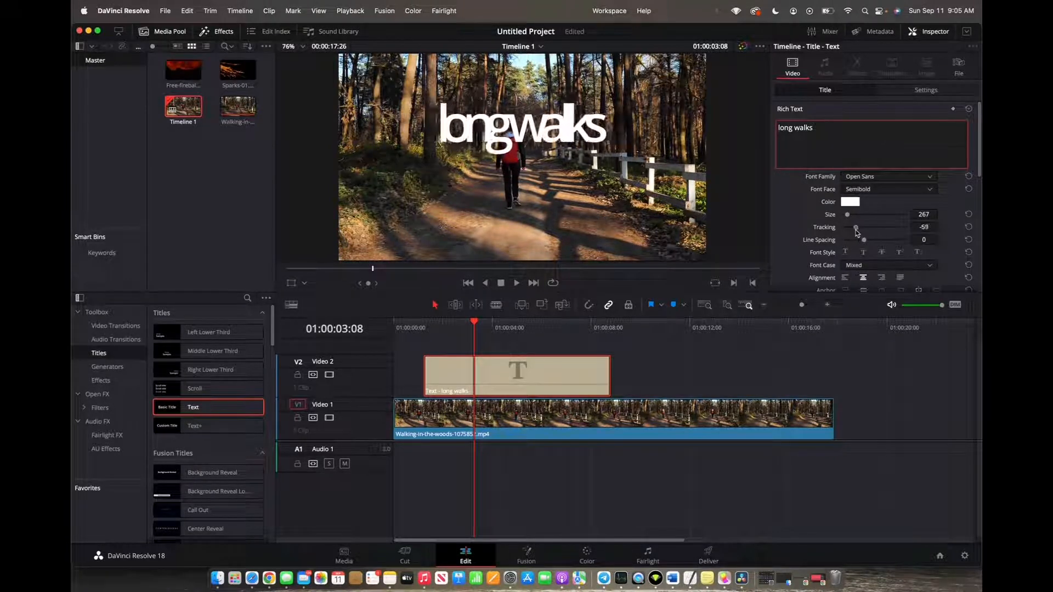
scroll(862, 233, down, 2)
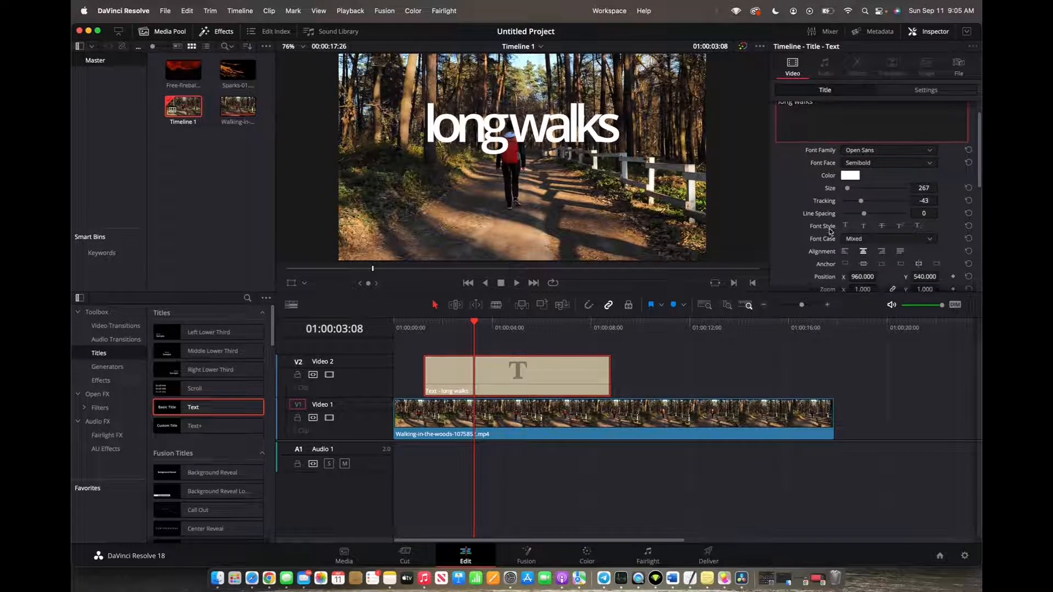
scroll(834, 251, down, 3)
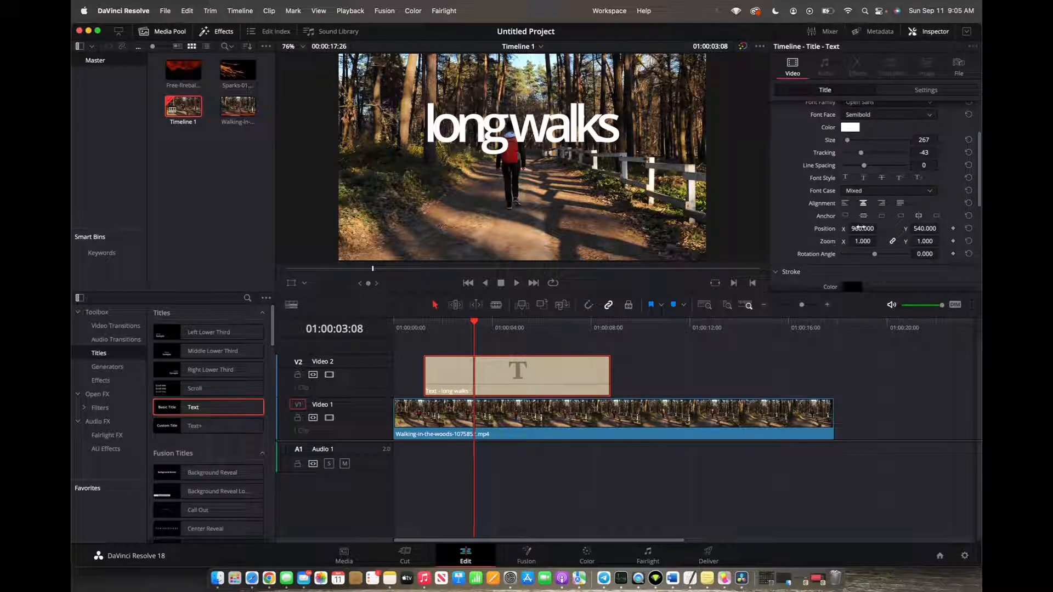
Set the title Position to X 868, Y 573, shifting it left in the frame
drag(862, 229, 920, 229)
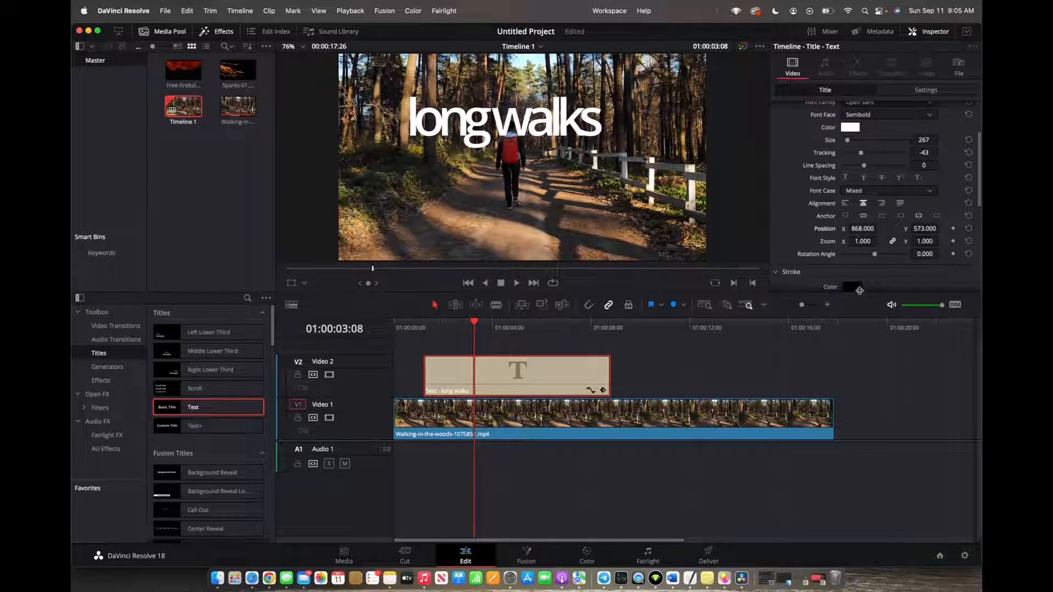
scroll(863, 247, down, 5)
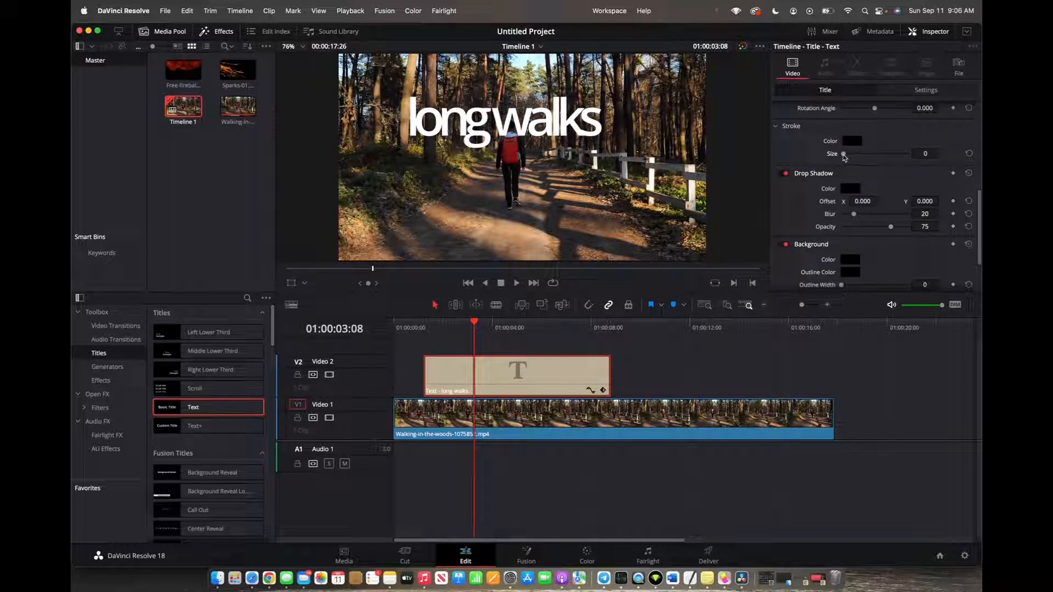
Give the title a black stroke of size 4
drag(843, 154, 860, 155)
scroll(858, 156, down, 2)
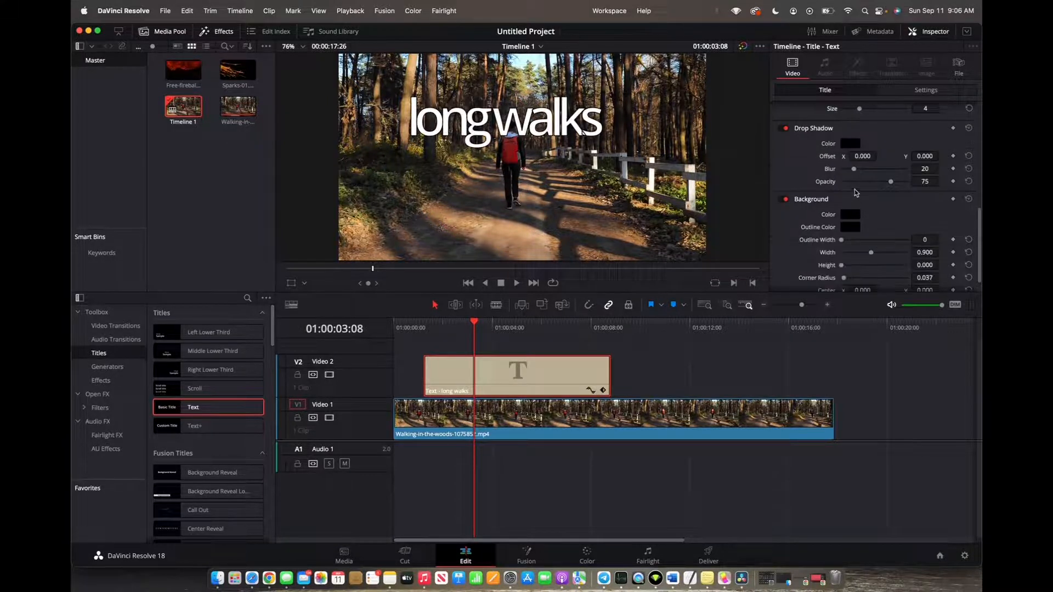
scroll(828, 219, down, 1)
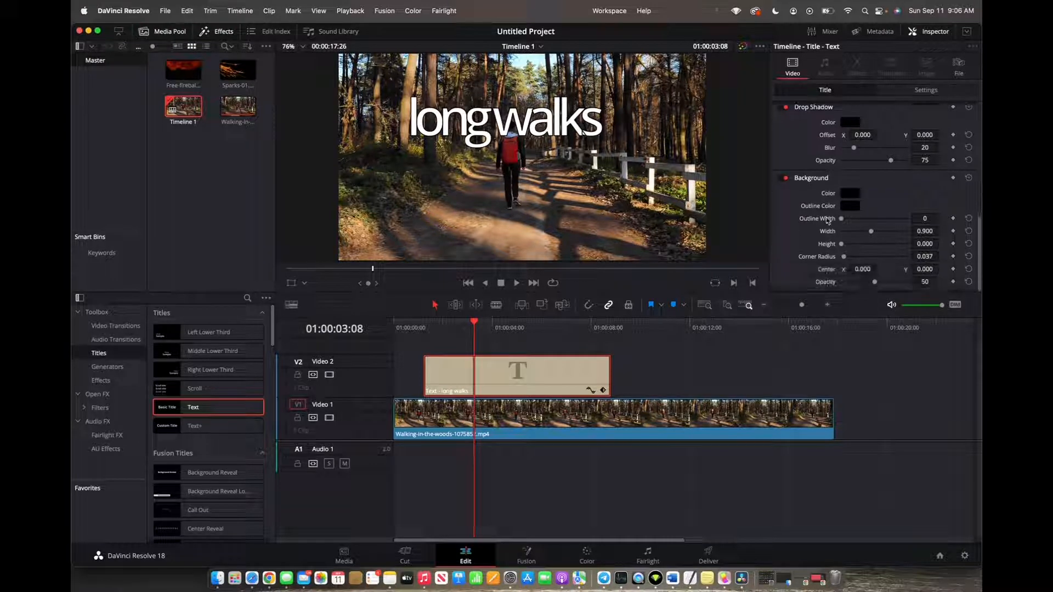